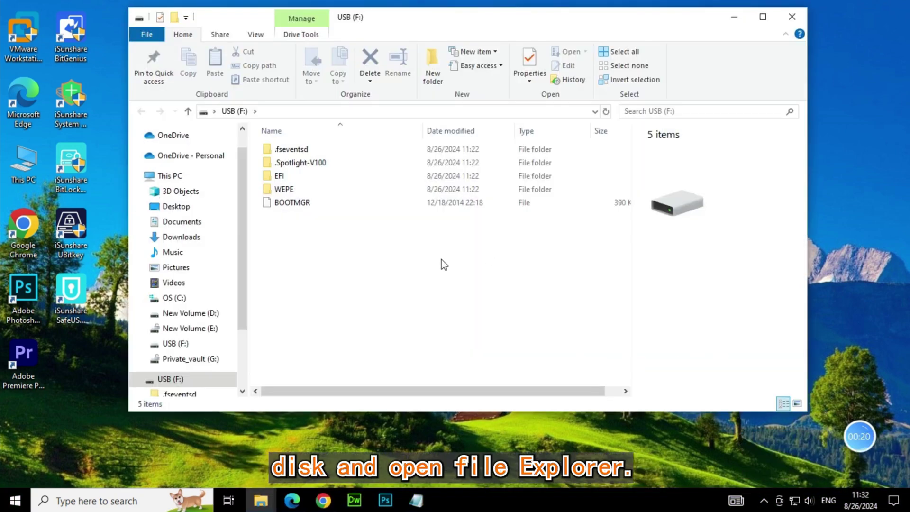
Step: Turn on BitLocker for the USB (F:) drive from its context menu in File Explorer
{"action": "scroll", "coordinate": [203, 242], "scroll_direction": "down", "scroll_amount": 2}
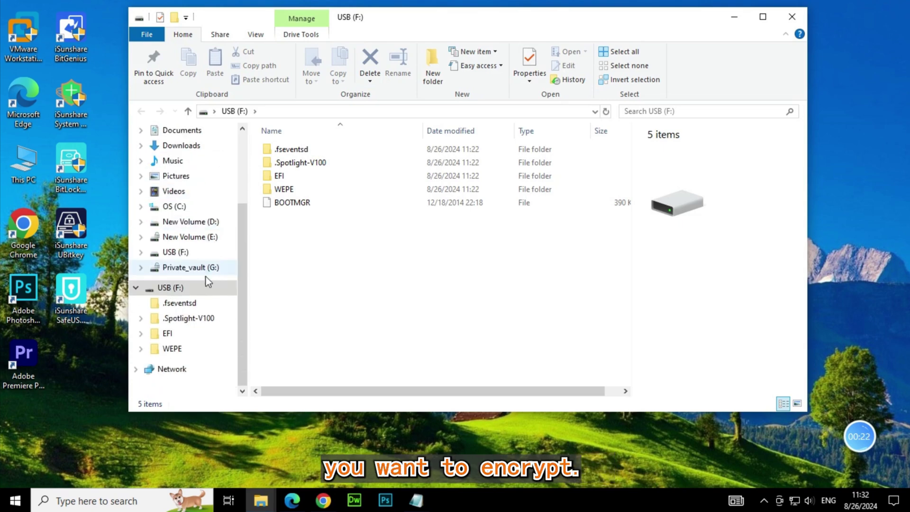
{"action": "left_click", "coordinate": [178, 288]}
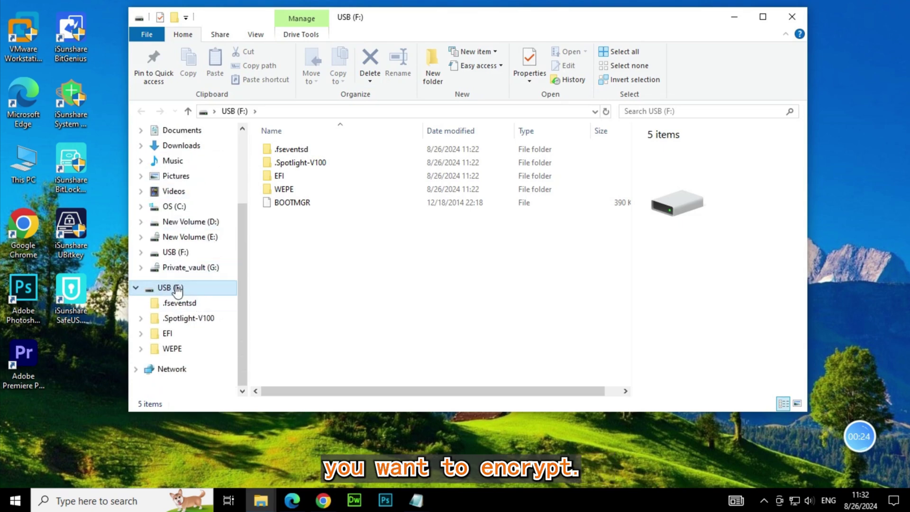
{"action": "right_click", "coordinate": [177, 288]}
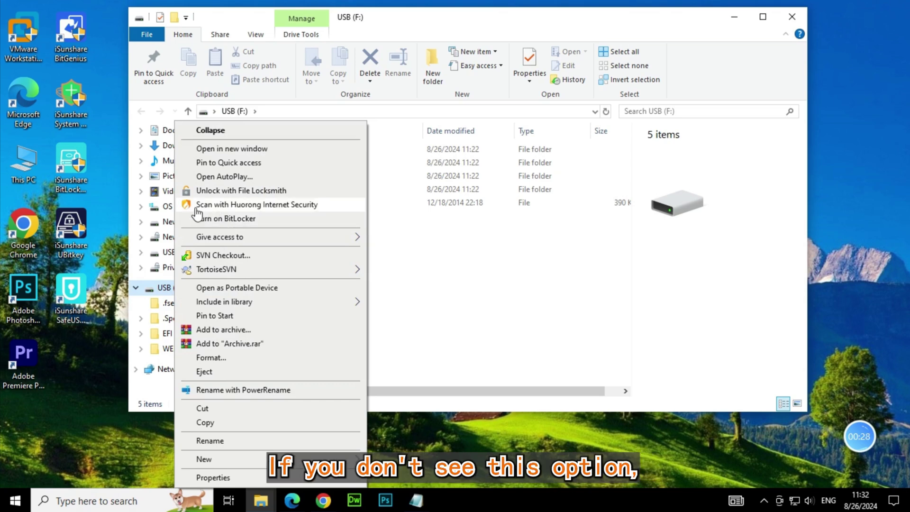
{"action": "left_click", "coordinate": [248, 219]}
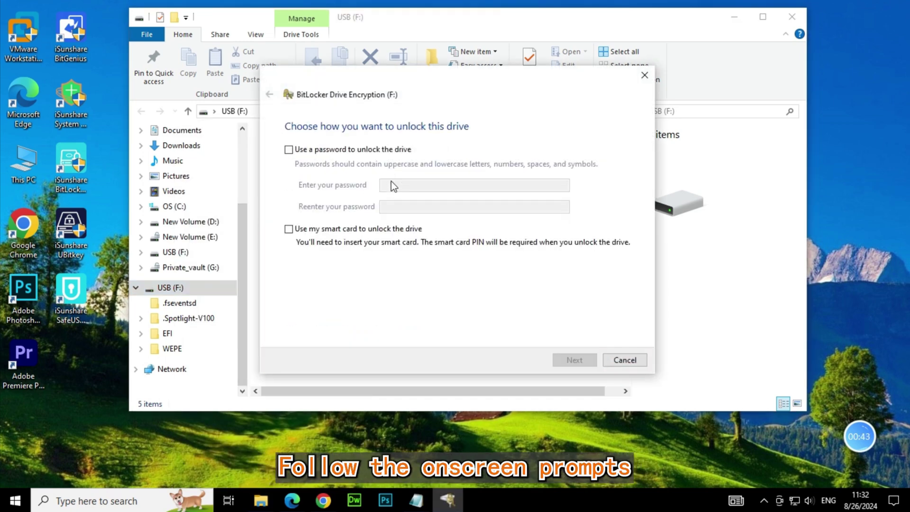
Step: Choose password unlocking for USB (F:) and enter the unlock password twice
{"action": "left_click", "coordinate": [289, 151]}
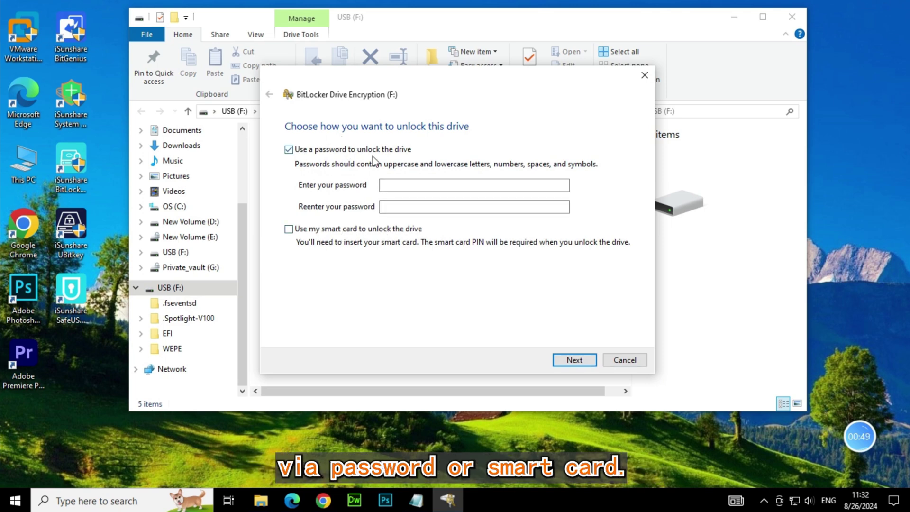
{"action": "left_click", "coordinate": [406, 185]}
{"action": "type", "text": "•••"}
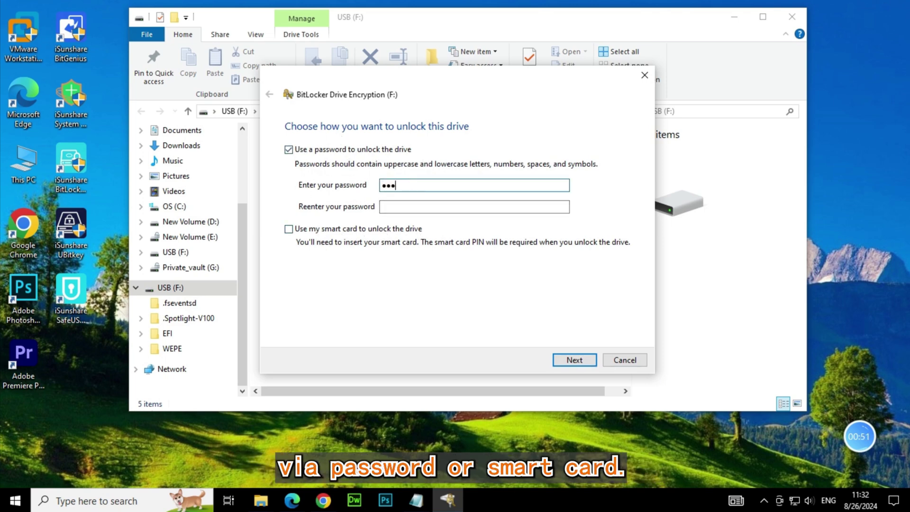
{"action": "type", "text": "••••"}
{"action": "key", "text": "Tab"}
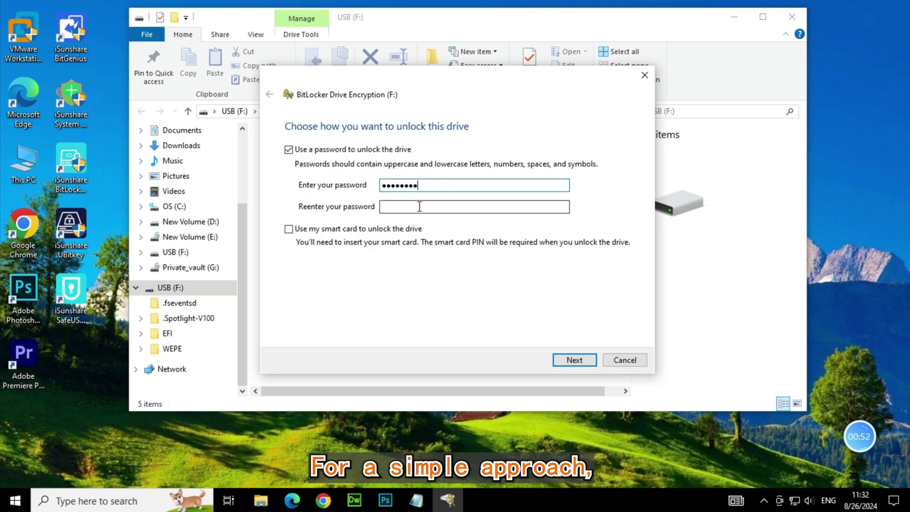
{"action": "type", "text": "•"}
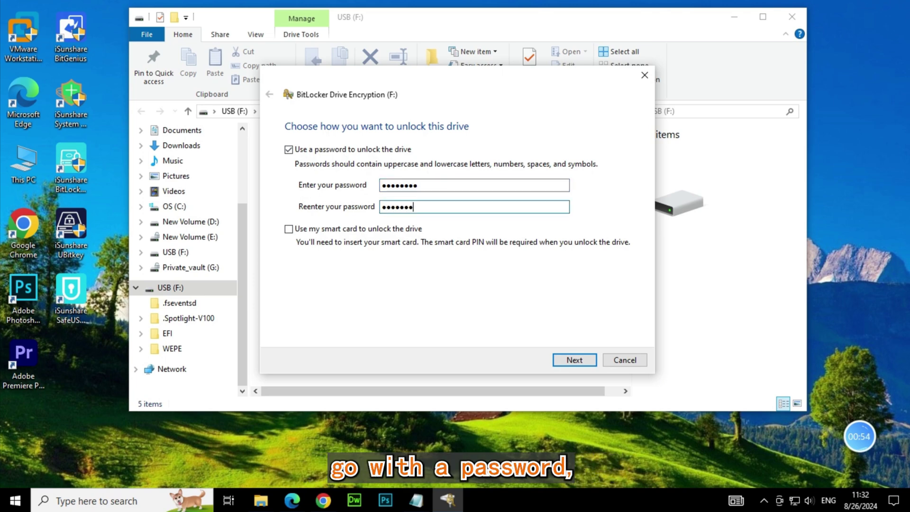
{"action": "type", "text": "•"}
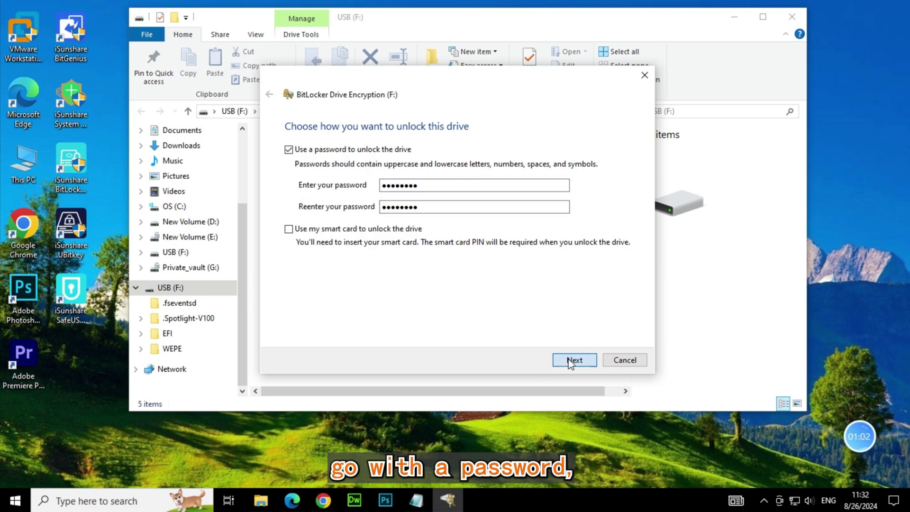
Step: Save the BitLocker recovery key to a text file in Documents
{"action": "left_click", "coordinate": [570, 361]}
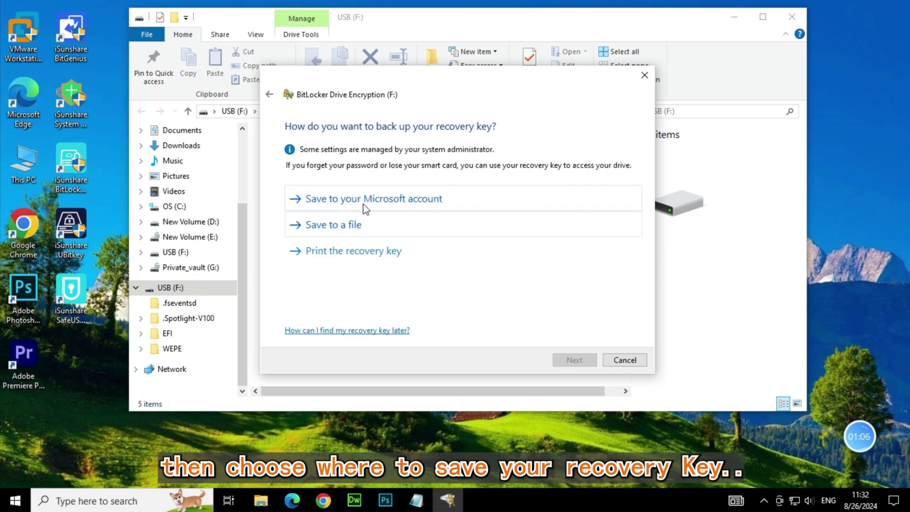
{"action": "left_click", "coordinate": [342, 224]}
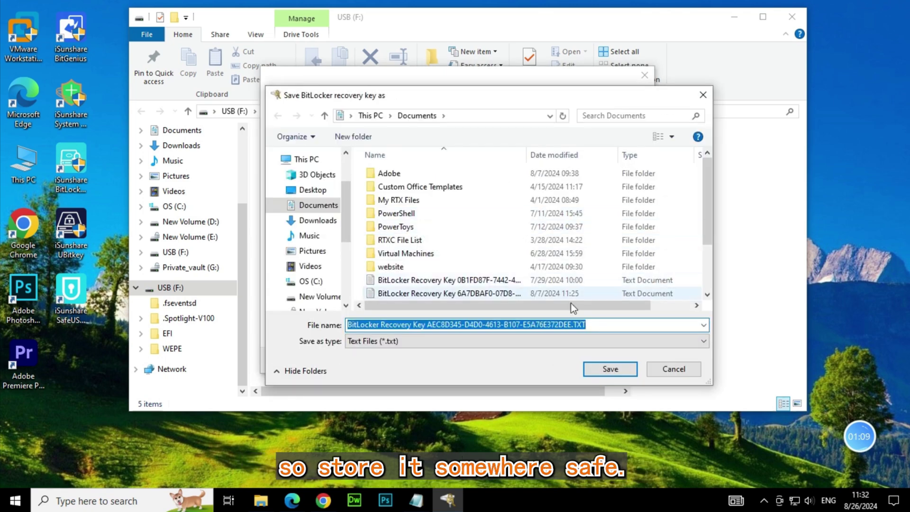
{"action": "left_click", "coordinate": [613, 372]}
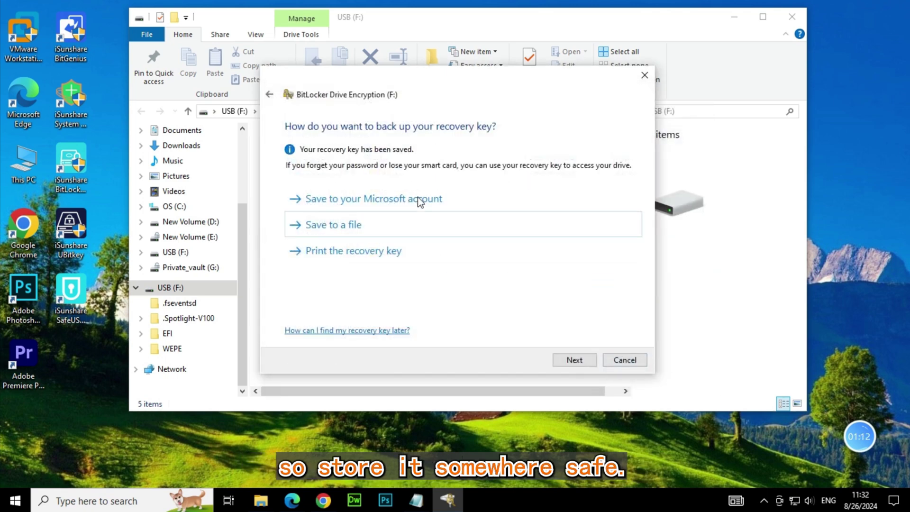
Step: Encrypt used space only on USB (F:) in new encryption mode, then close the completion notice
{"action": "left_click", "coordinate": [571, 358]}
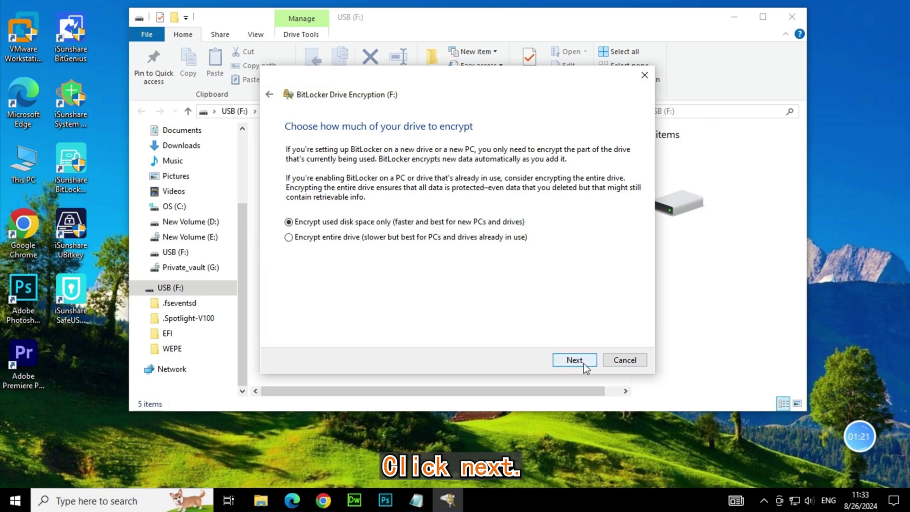
{"action": "left_click", "coordinate": [583, 363]}
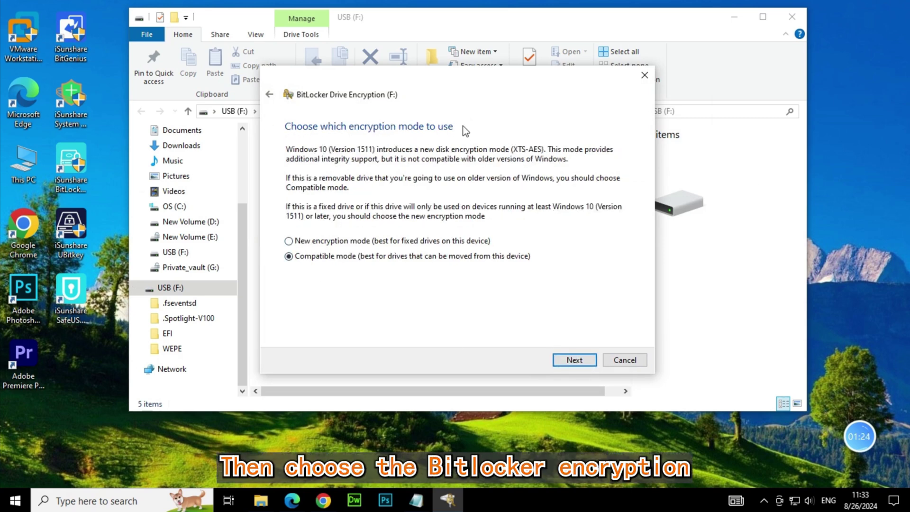
{"action": "left_click", "coordinate": [314, 241]}
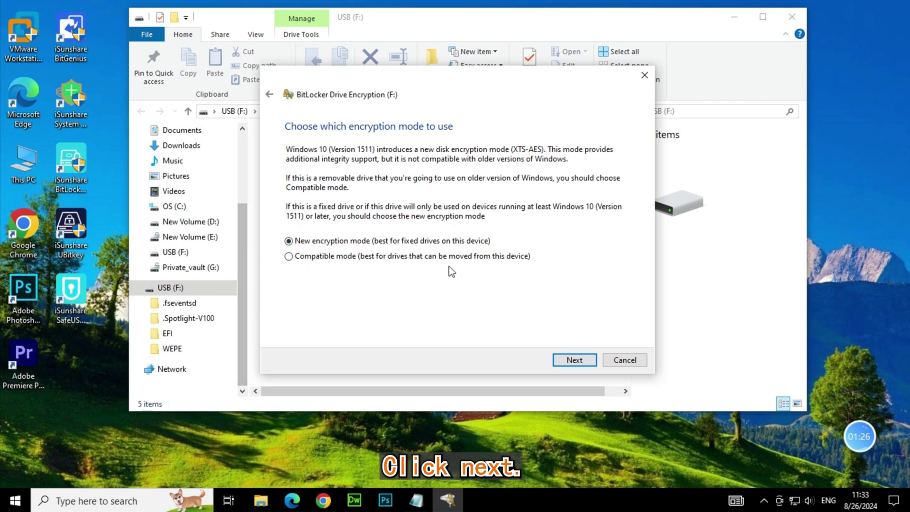
{"action": "left_click", "coordinate": [576, 363]}
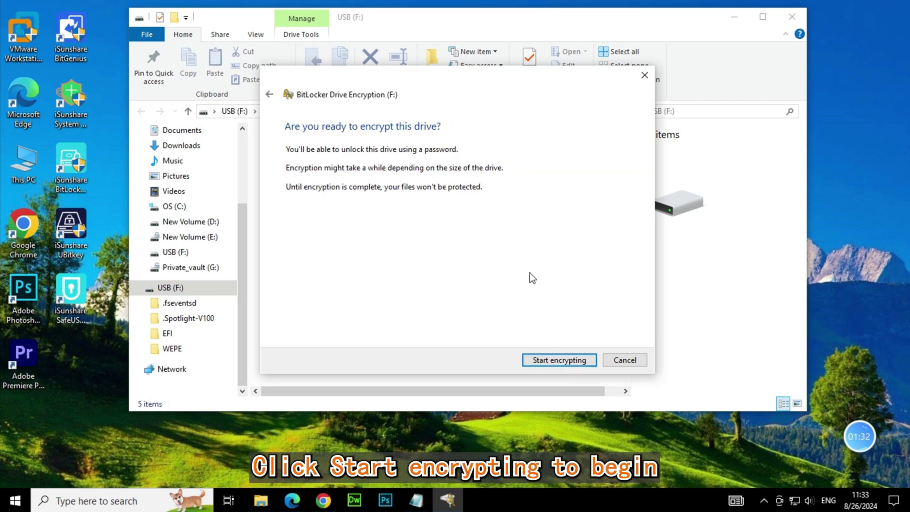
{"action": "left_click", "coordinate": [563, 360]}
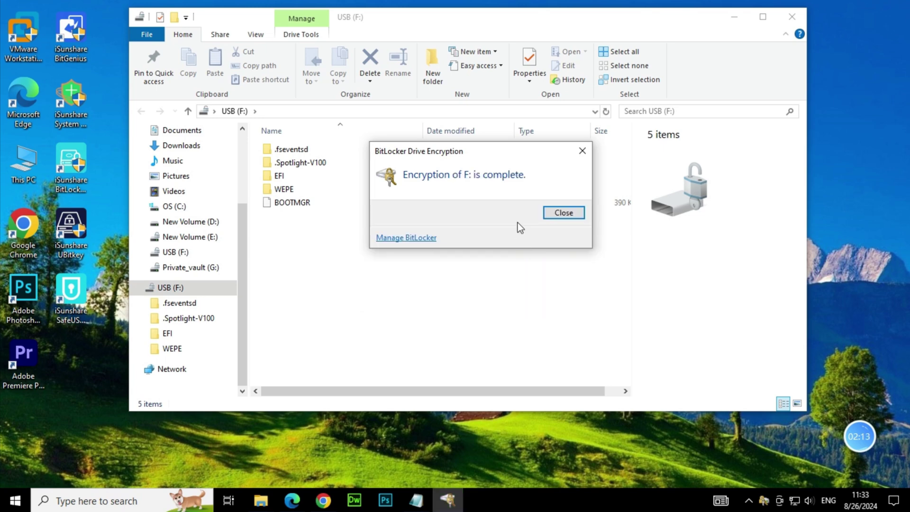
{"action": "left_click", "coordinate": [564, 212]}
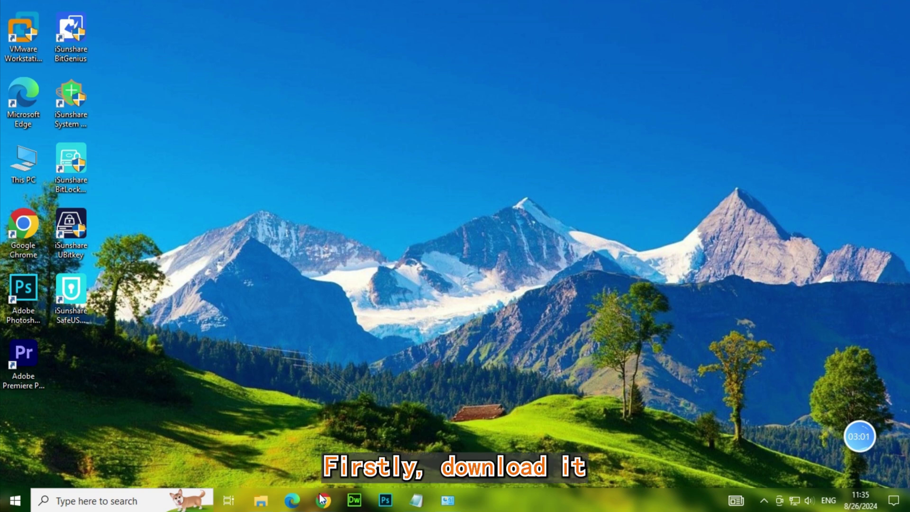
Step: Download SafeUSB Genius from its iSunshare product page in Chrome, then minimize the browser
{"action": "mouse_move", "coordinate": [322, 500]}
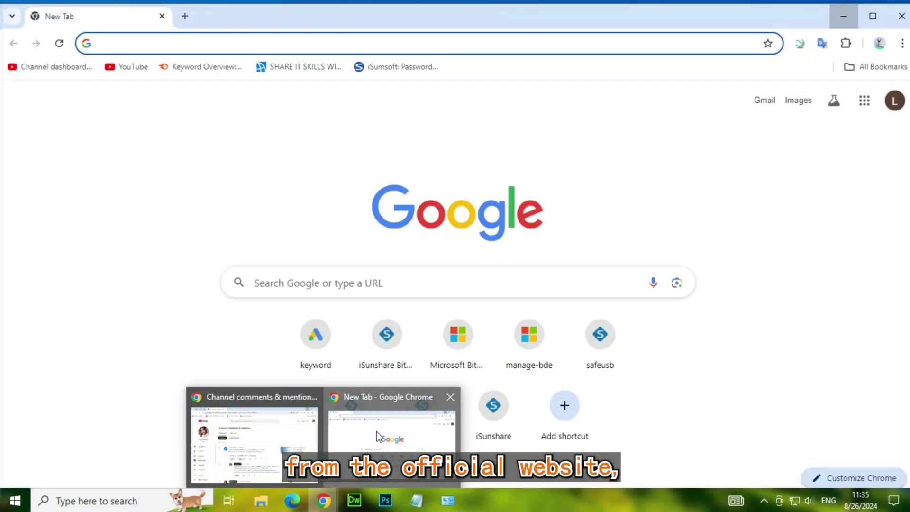
{"action": "left_click", "coordinate": [377, 431]}
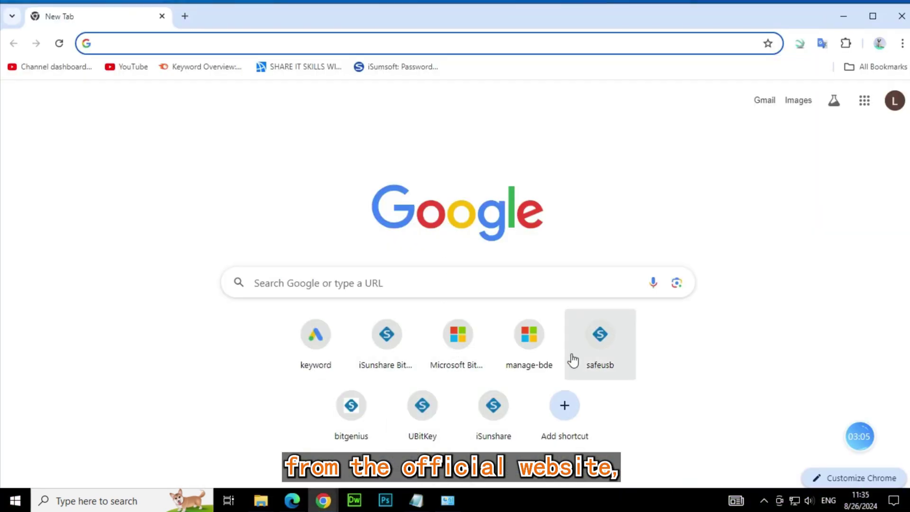
{"action": "left_click", "coordinate": [587, 347]}
{"action": "mouse_move", "coordinate": [282, 100]}
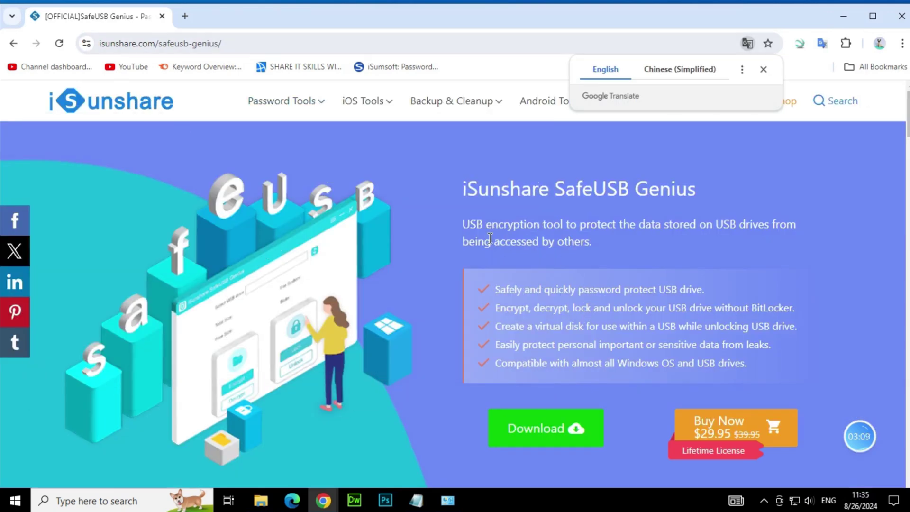
{"action": "scroll", "coordinate": [566, 408], "scroll_direction": "down", "scroll_amount": 1}
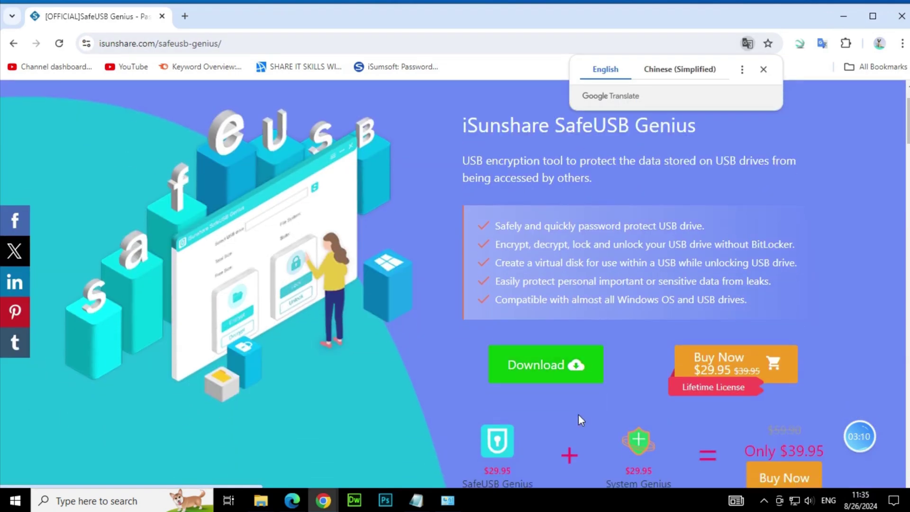
{"action": "left_click", "coordinate": [552, 369]}
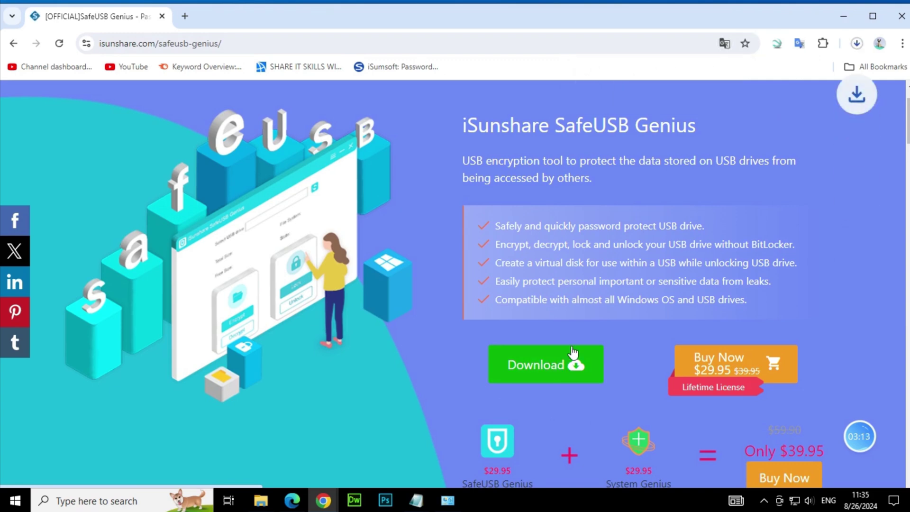
{"action": "scroll", "coordinate": [772, 235], "scroll_direction": "up", "scroll_amount": 1}
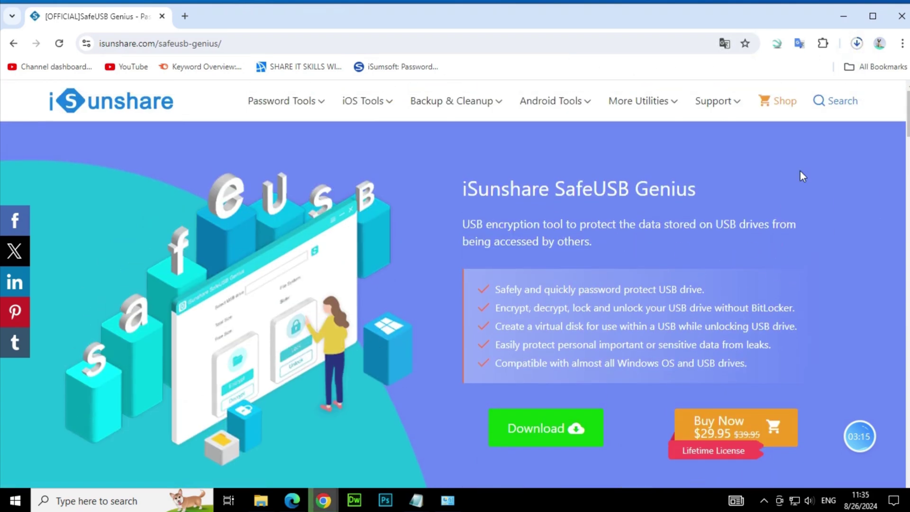
{"action": "left_click", "coordinate": [848, 17]}
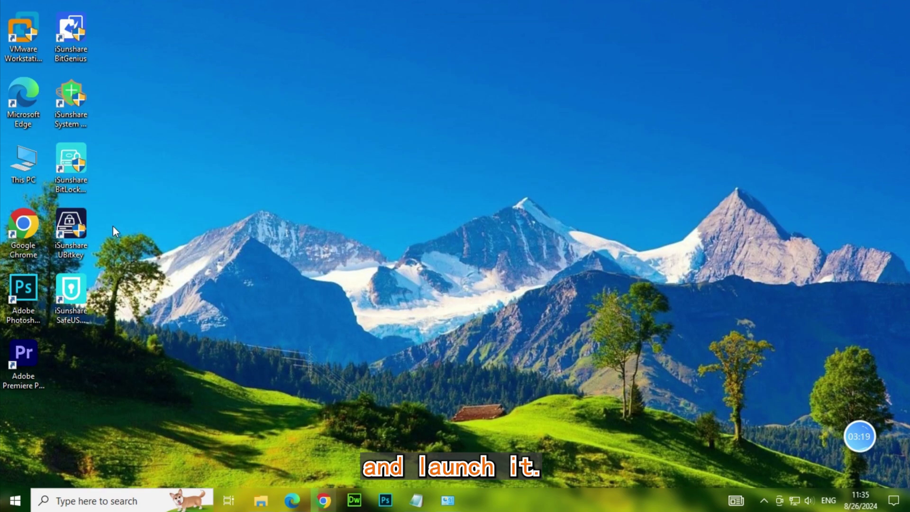
Step: Launch SafeUSB Genius and encrypt drive F: with a password, dismissing the success message
{"action": "left_click", "coordinate": [77, 294]}
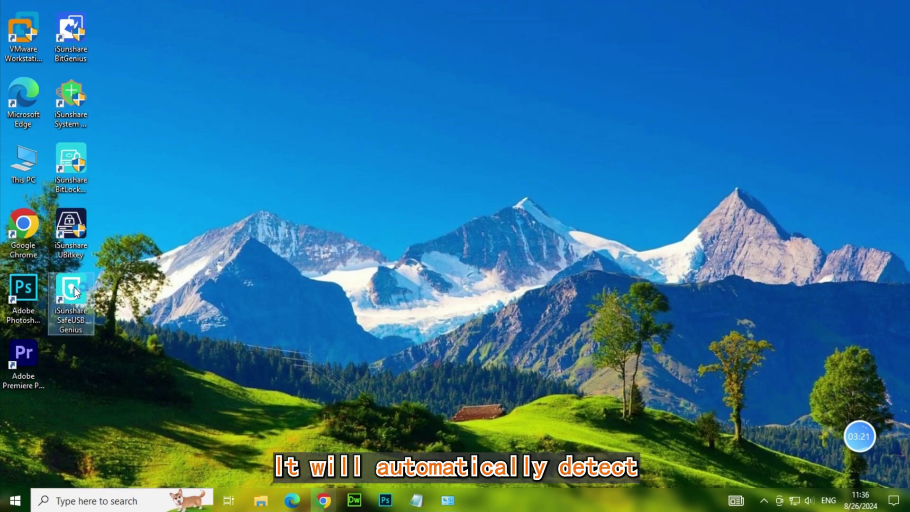
{"action": "double_click", "coordinate": [74, 287]}
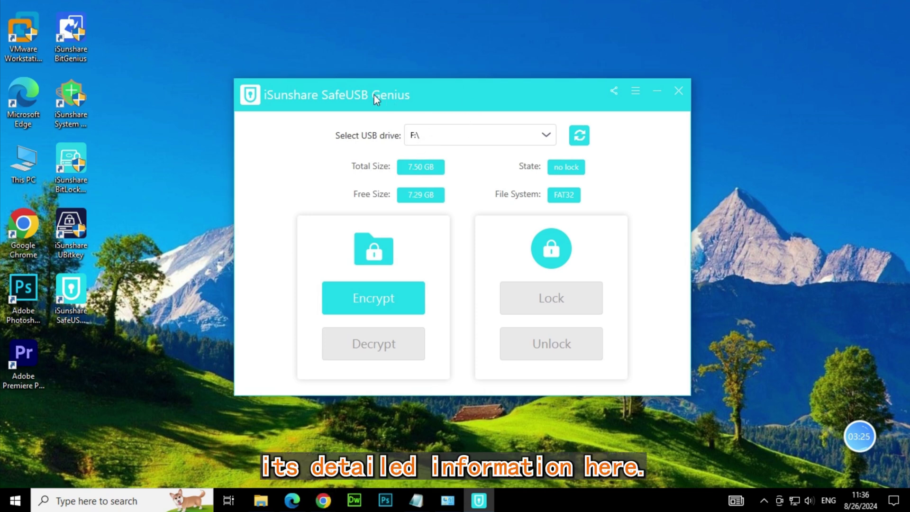
{"action": "left_click", "coordinate": [374, 298]}
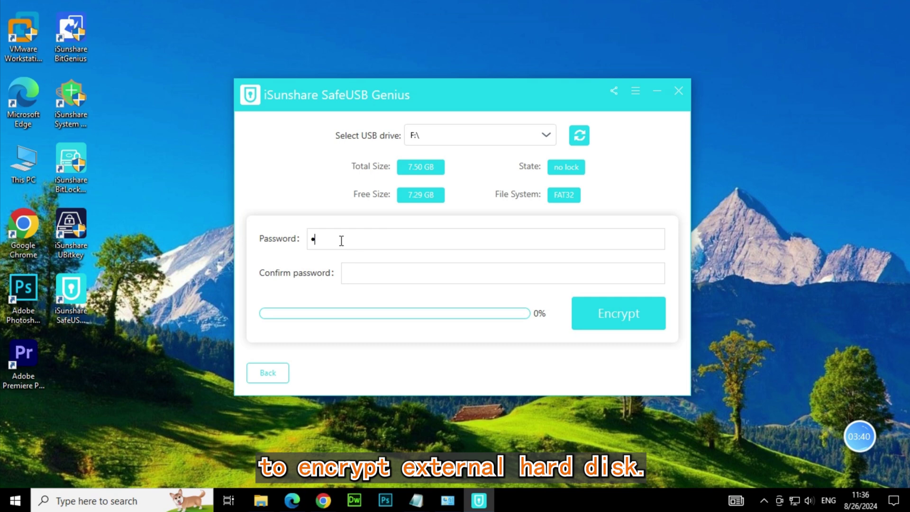
{"action": "type", "text": "123456"}
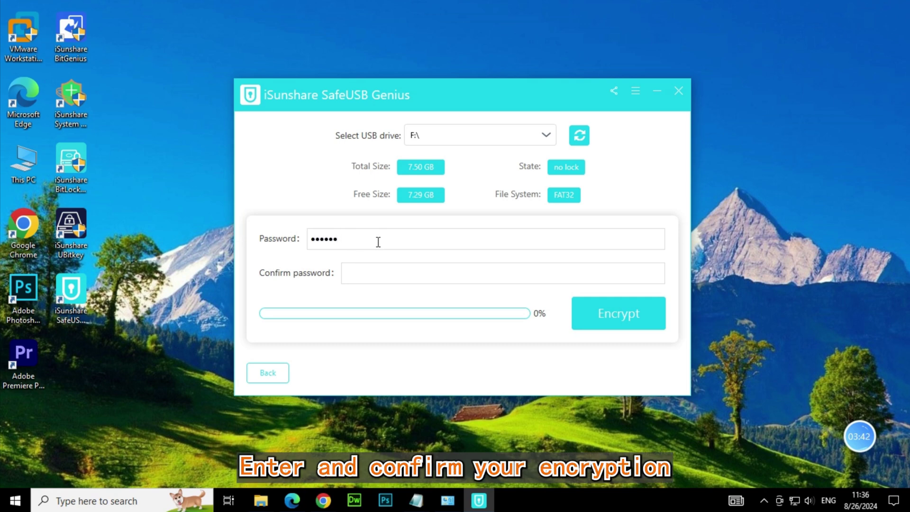
{"action": "type", "text": "123456"}
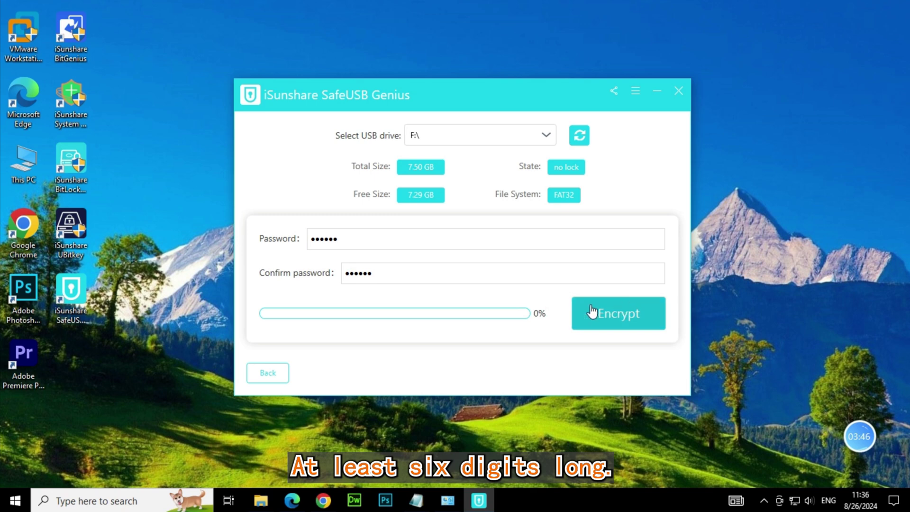
{"action": "left_click", "coordinate": [614, 319]}
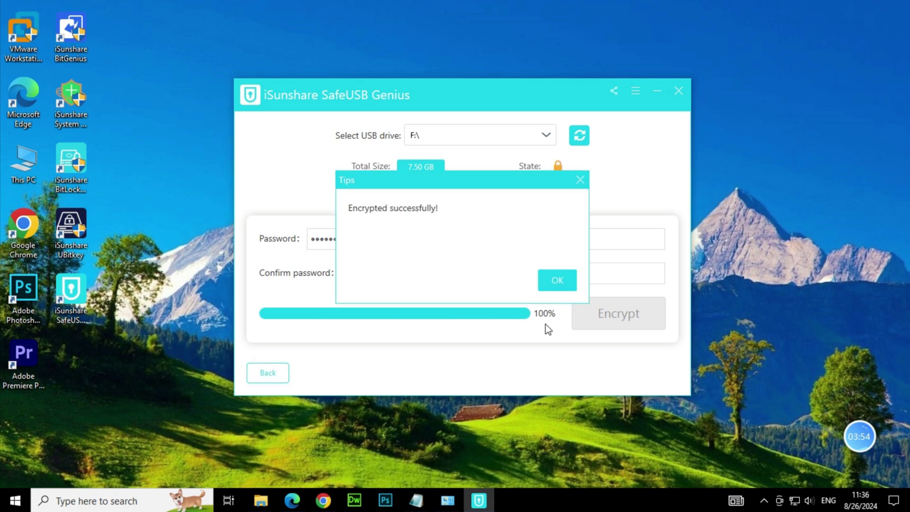
{"action": "left_click", "coordinate": [557, 279]}
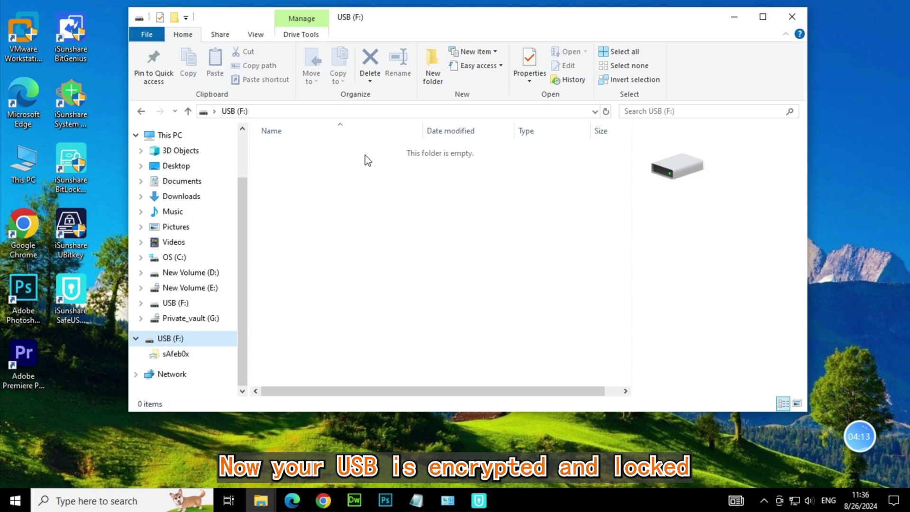
Step: Unlock drive F: in SafeUSB Genius by entering its encryption password
{"action": "left_click", "coordinate": [511, 172]}
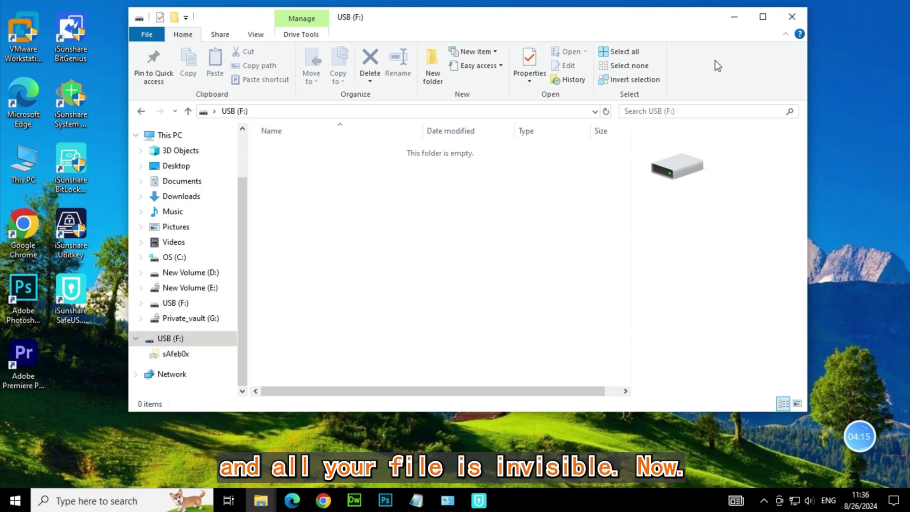
{"action": "left_click", "coordinate": [729, 16]}
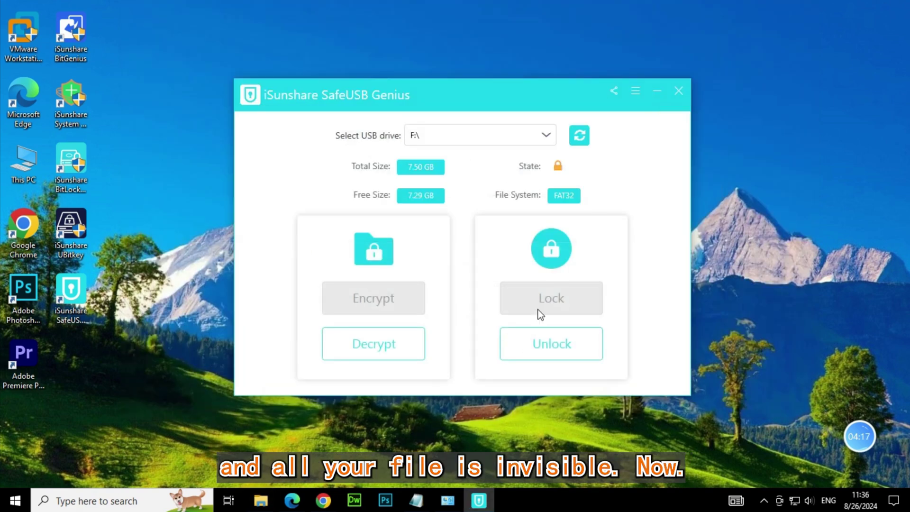
{"action": "left_click", "coordinate": [562, 350]}
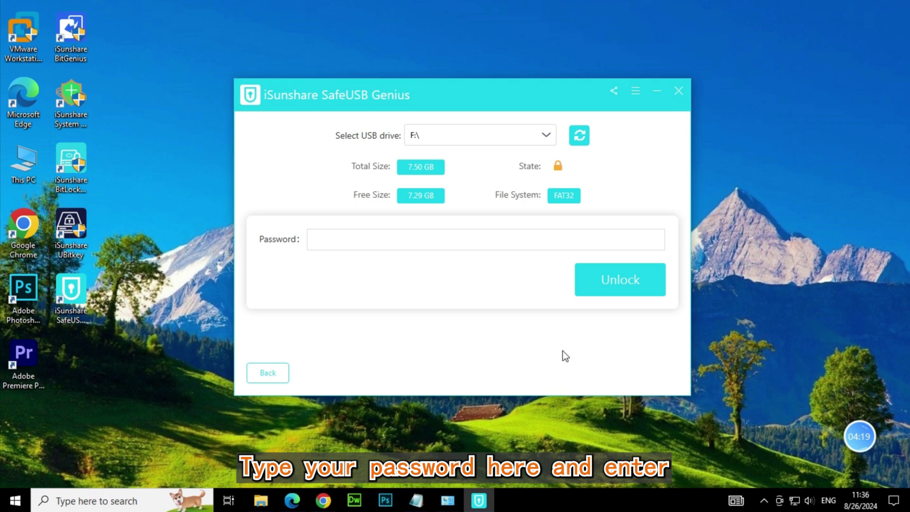
{"action": "type", "text": "•••"}
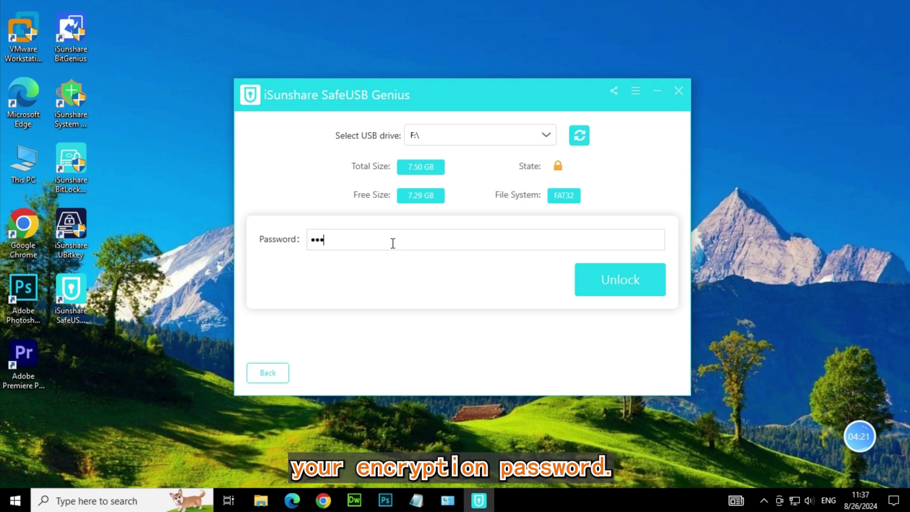
{"action": "type", "text": "•••"}
{"action": "left_click", "coordinate": [627, 279]}
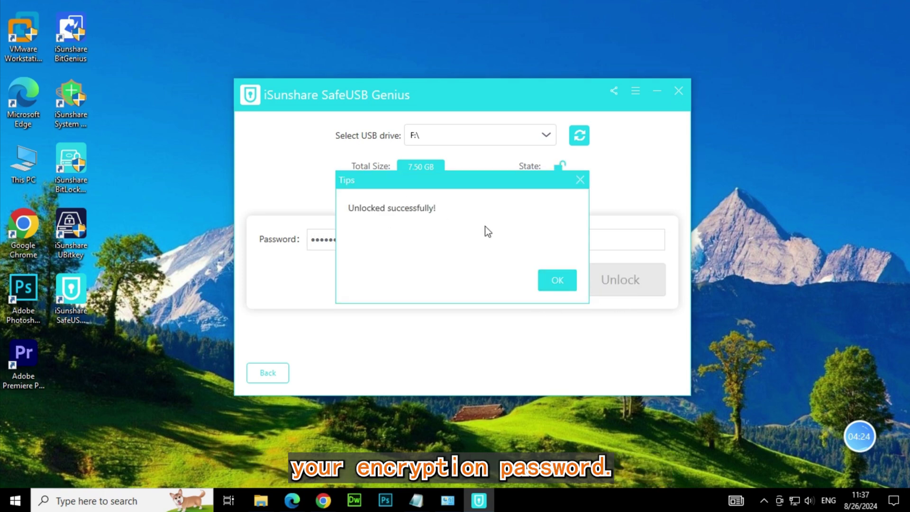
Step: Open the unlocked USB (Z:) virtual drive and view its five items, including EFI, WEPE and BOOTMGR
{"action": "left_click", "coordinate": [566, 290]}
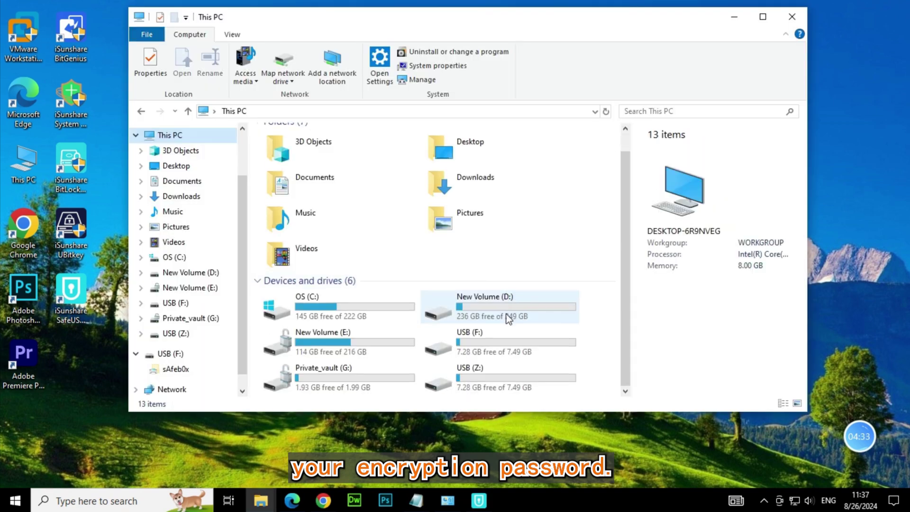
{"action": "left_click", "coordinate": [496, 377]}
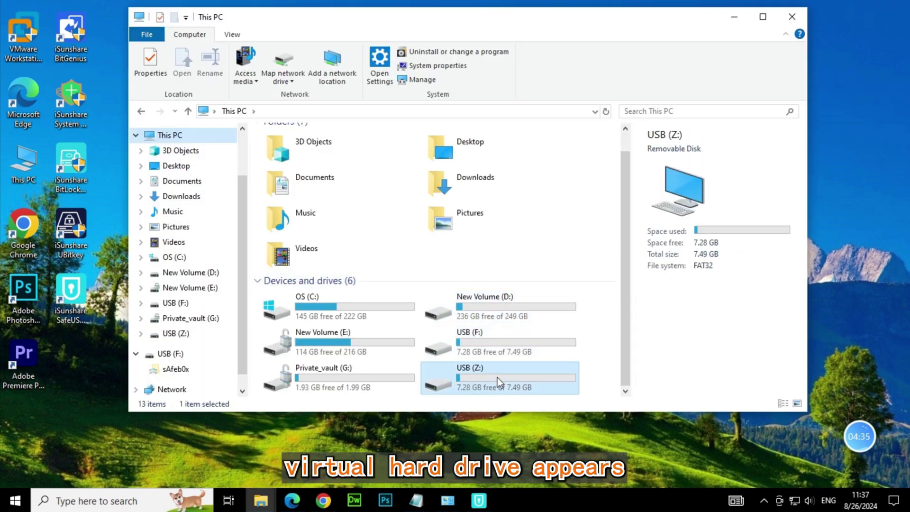
{"action": "double_click", "coordinate": [496, 377]}
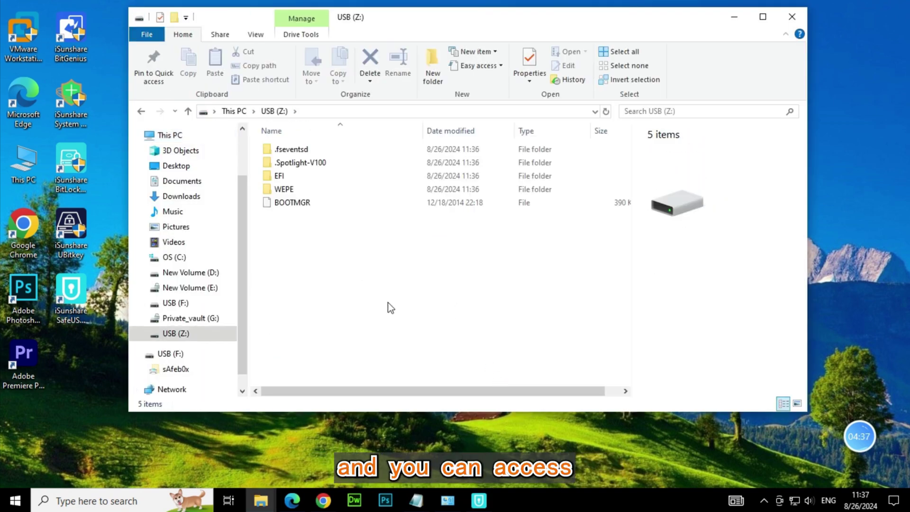
{"action": "left_click_drag", "start_coordinate": [299, 268], "coordinate": [504, 147]}
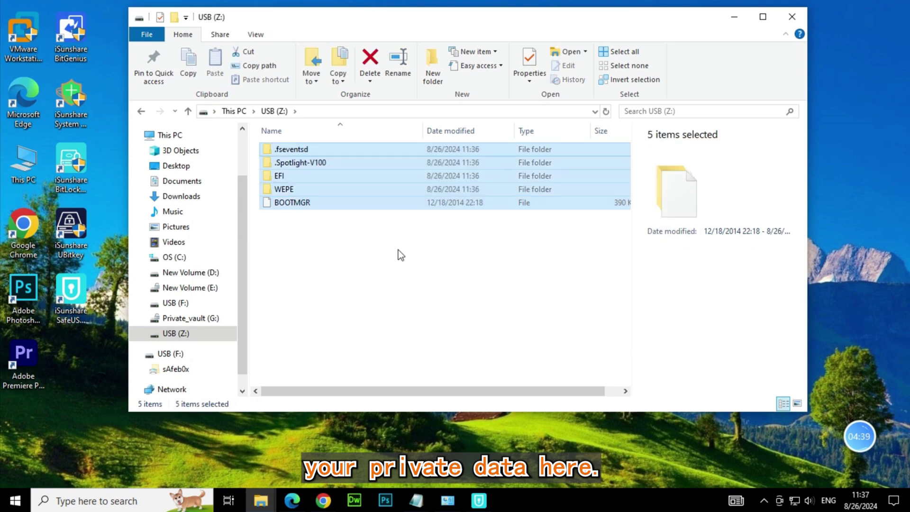
{"action": "left_click", "coordinate": [389, 260]}
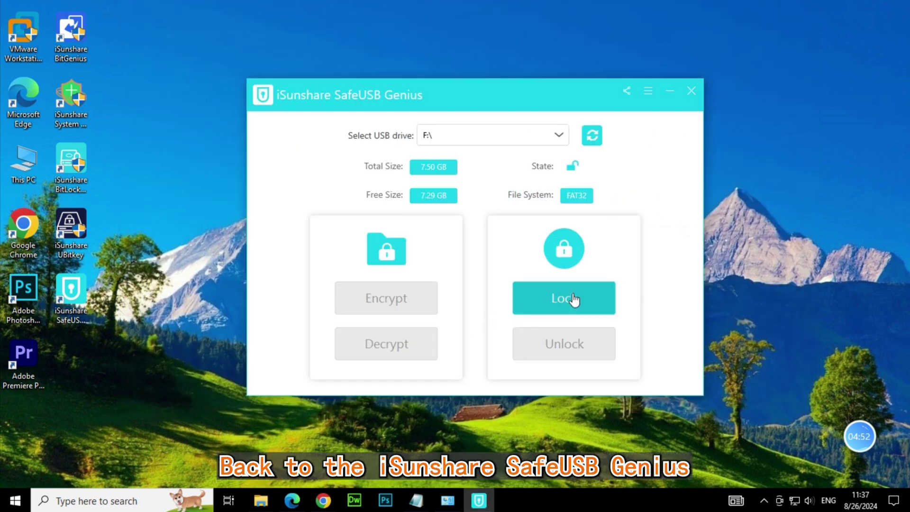
Step: Lock drive F: again, check USB (F:) in File Explorer, then minimize SafeUSB Genius
{"action": "left_click", "coordinate": [576, 300]}
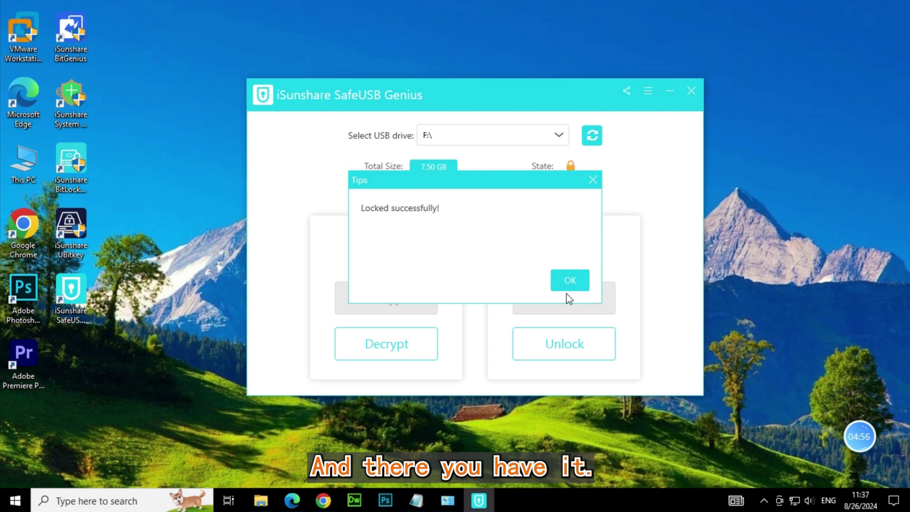
{"action": "left_click", "coordinate": [571, 284]}
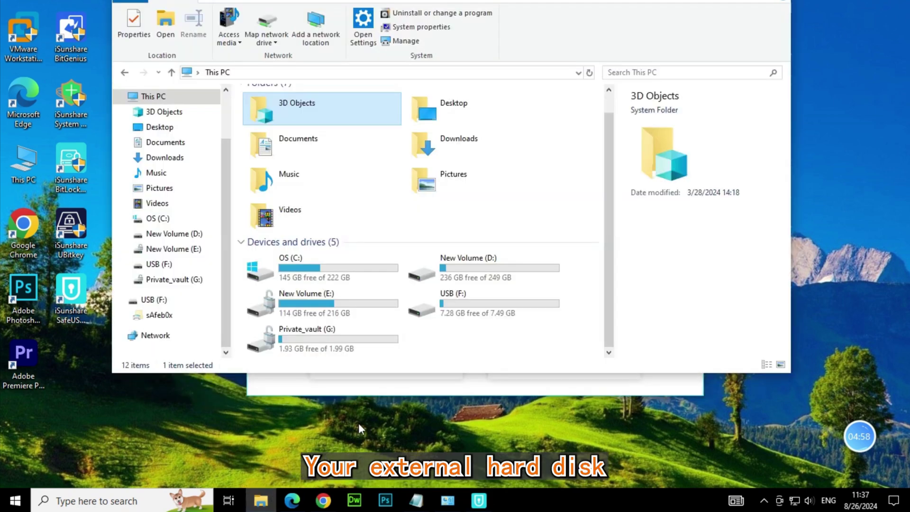
{"action": "left_click", "coordinate": [156, 300]}
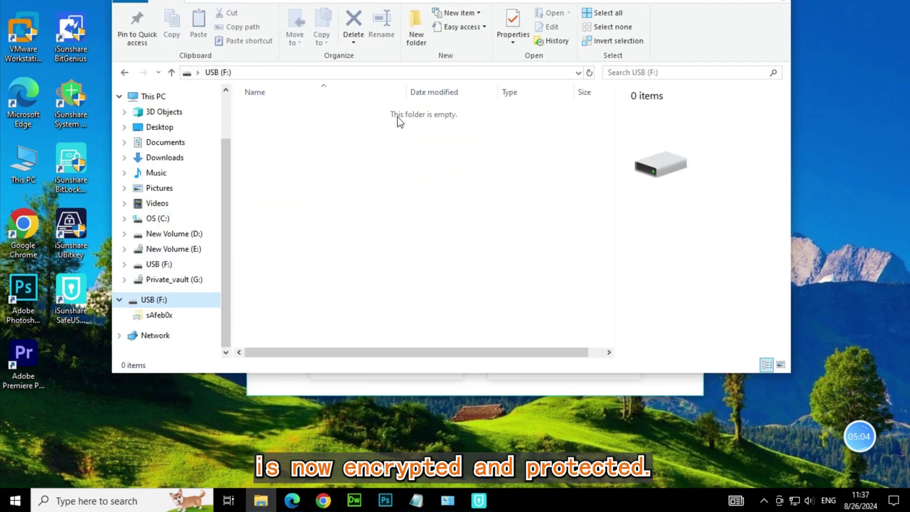
{"action": "left_click", "coordinate": [499, 203]}
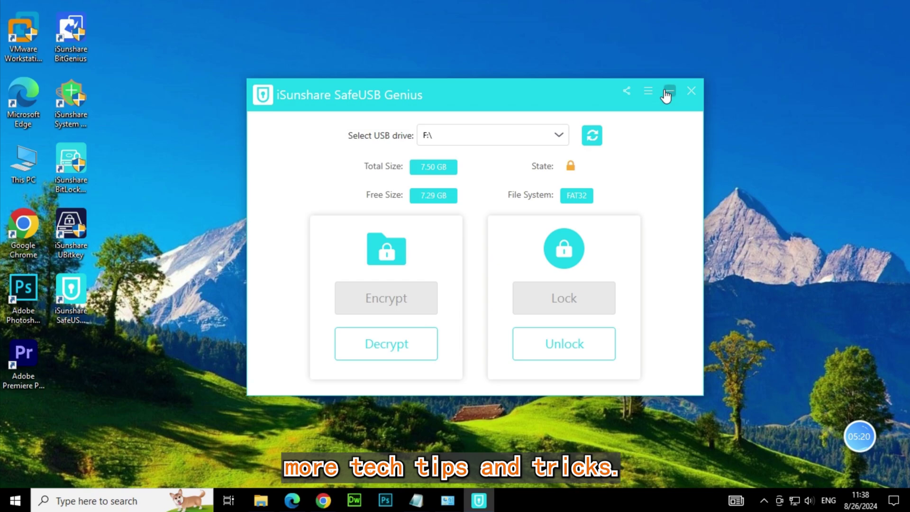
{"action": "left_click", "coordinate": [669, 90]}
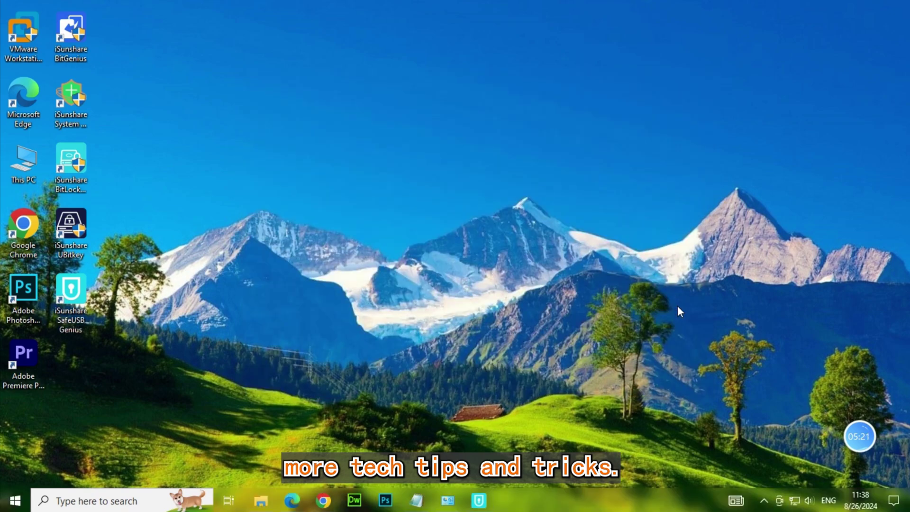